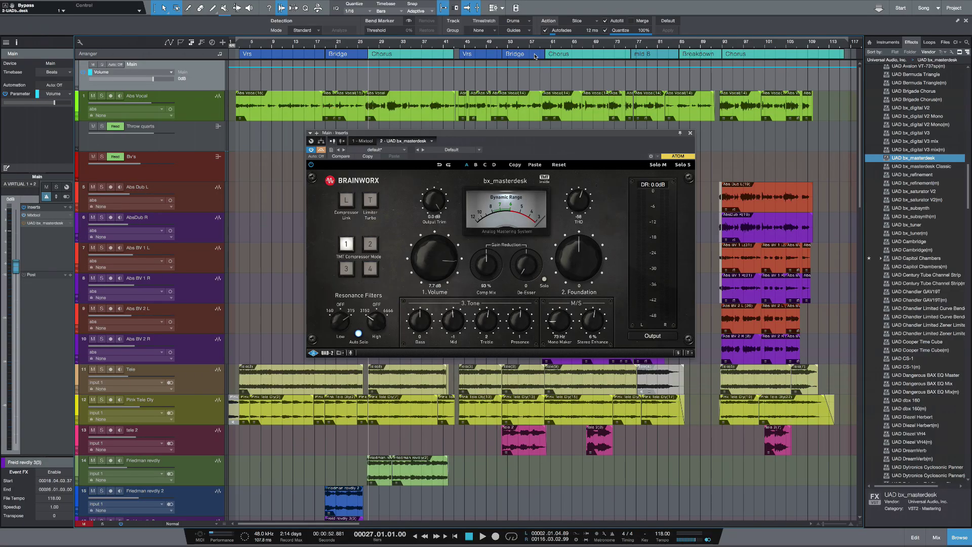
Play the song, re-enable bx_masterdesk, stop, and reset it to default (Volume 0.0 dB)
key("space")
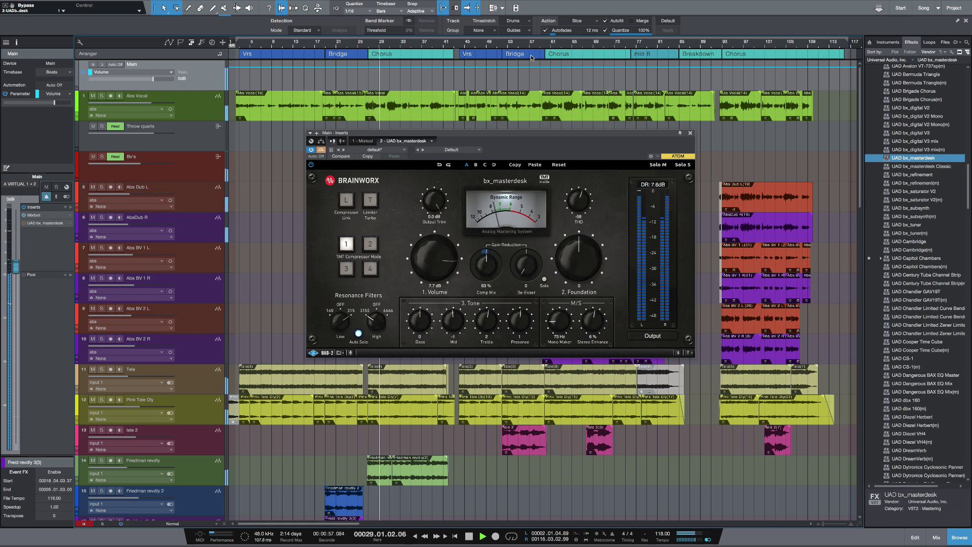
left_click(321, 151)
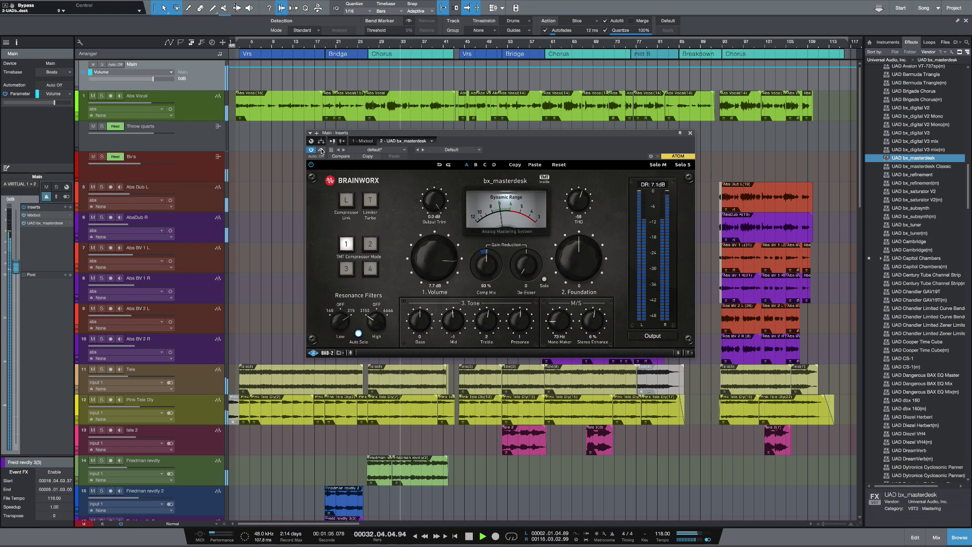
key("space")
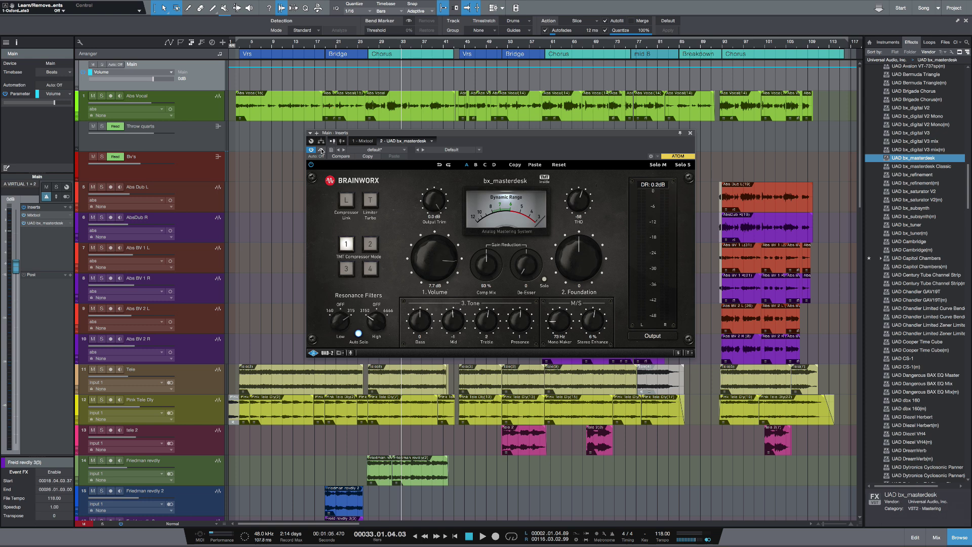
left_click(321, 151)
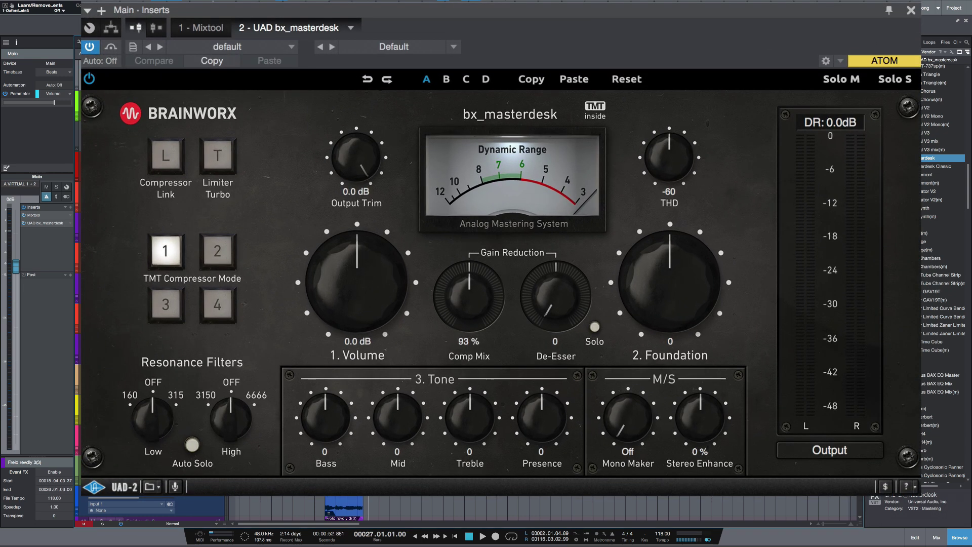
key("space")
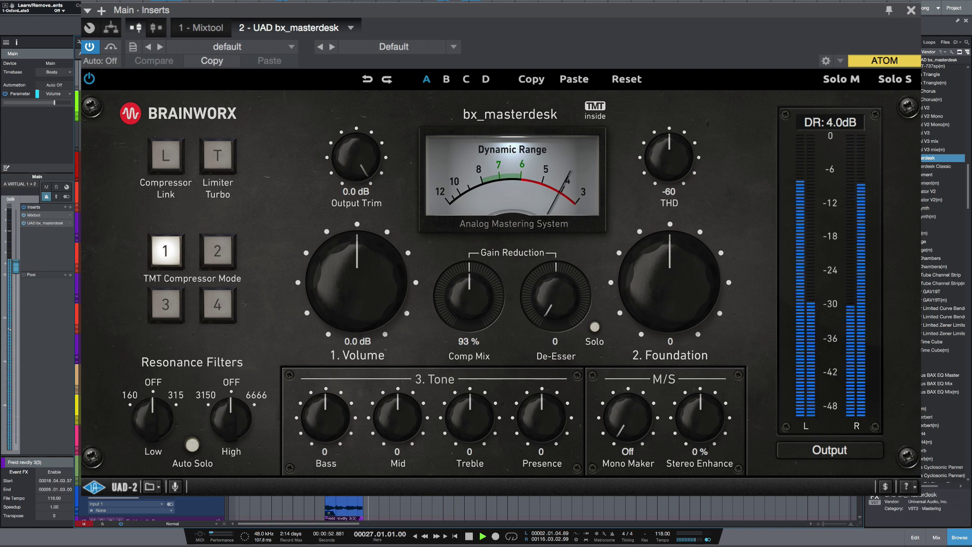
left_click(110, 49)
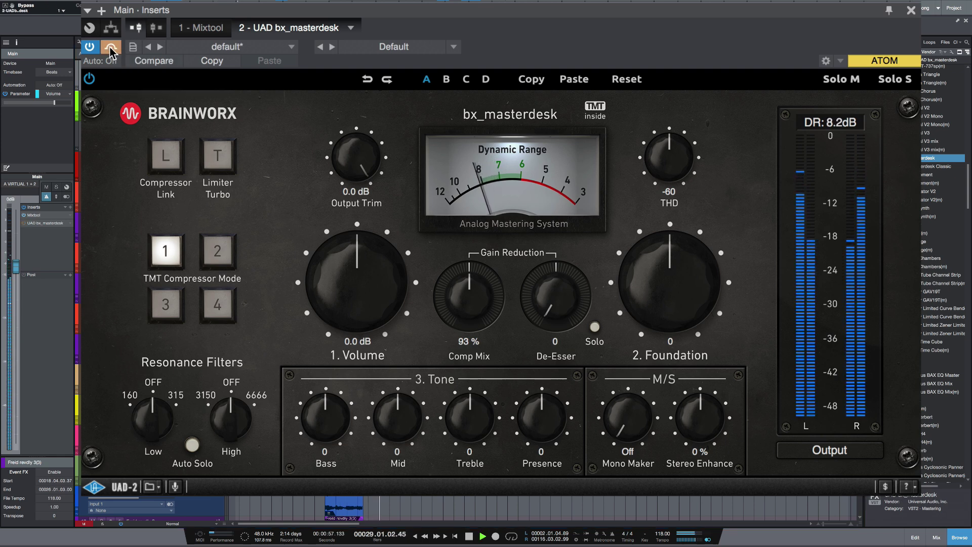
left_click(111, 50)
key("space")
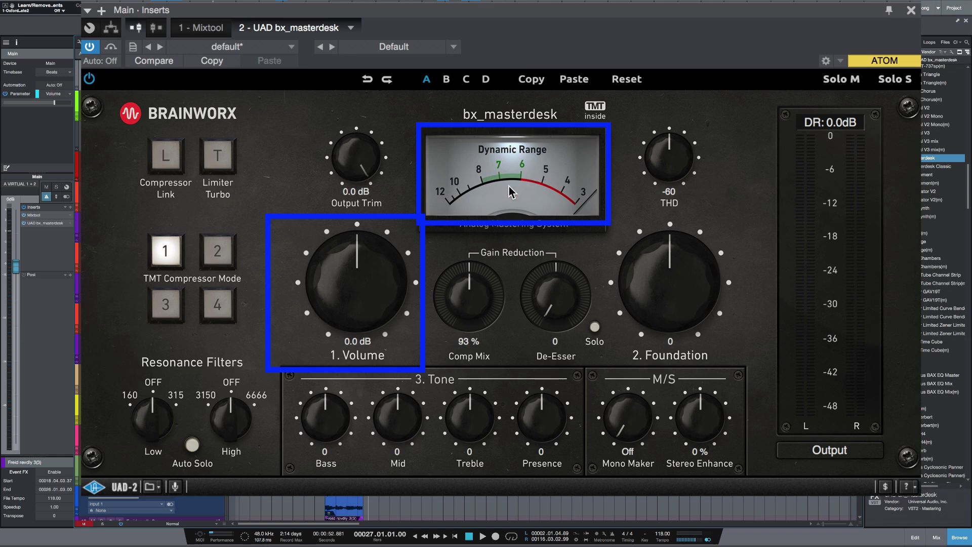
Raise the bx_masterdesk 1. Volume knob to 7.7 dB while the song plays
key("space")
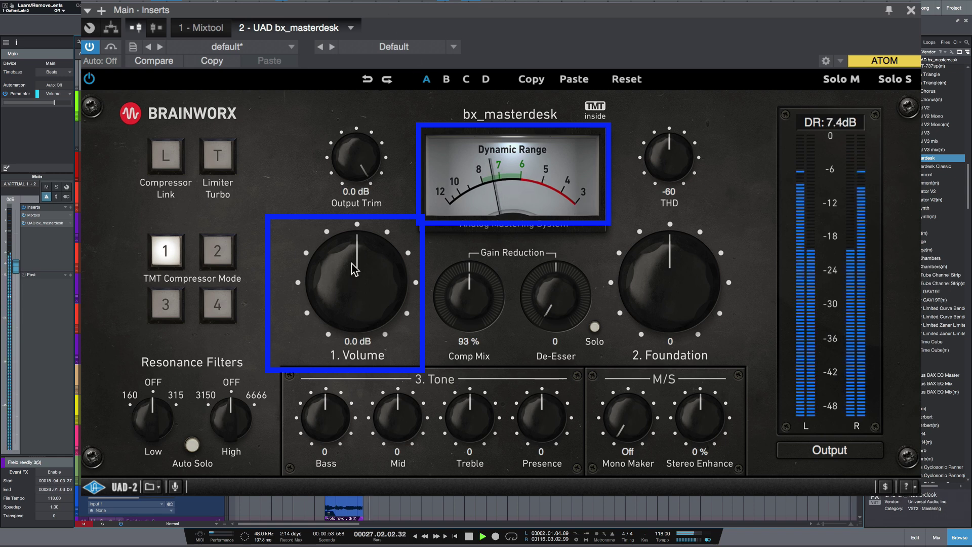
left_click_drag(352, 264, 356, 239)
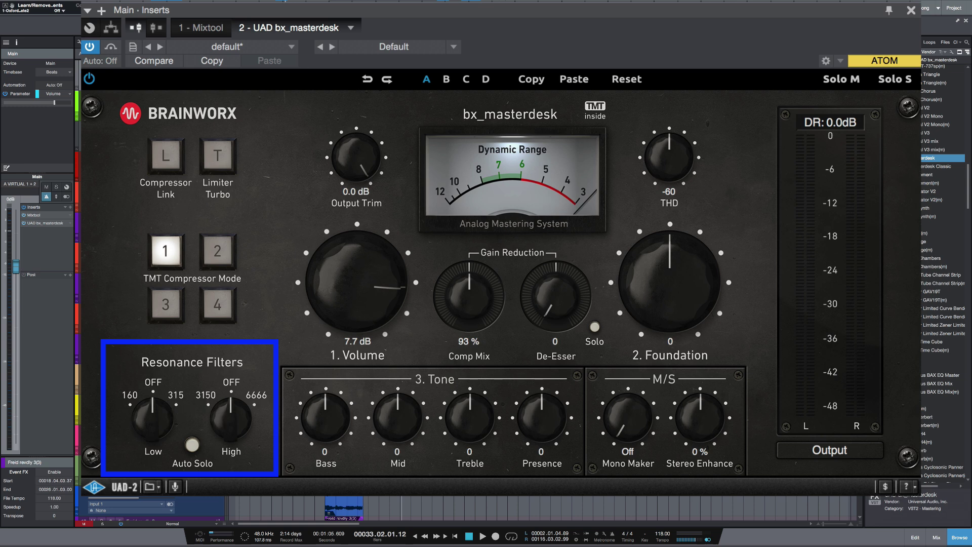
Turn on Auto Solo and set the Low resonance filter to 315 Hz
key("space")
left_click(192, 446)
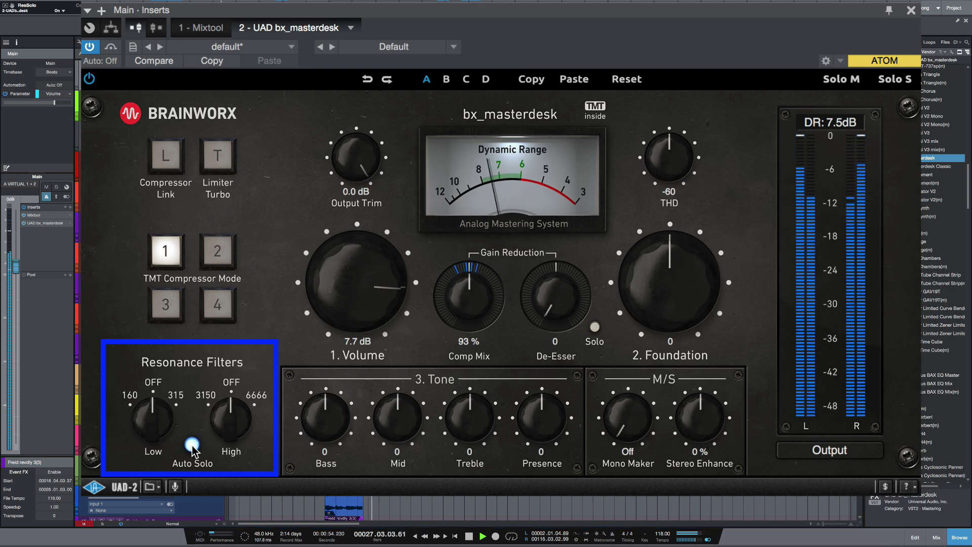
left_click_drag(154, 419, 157, 374)
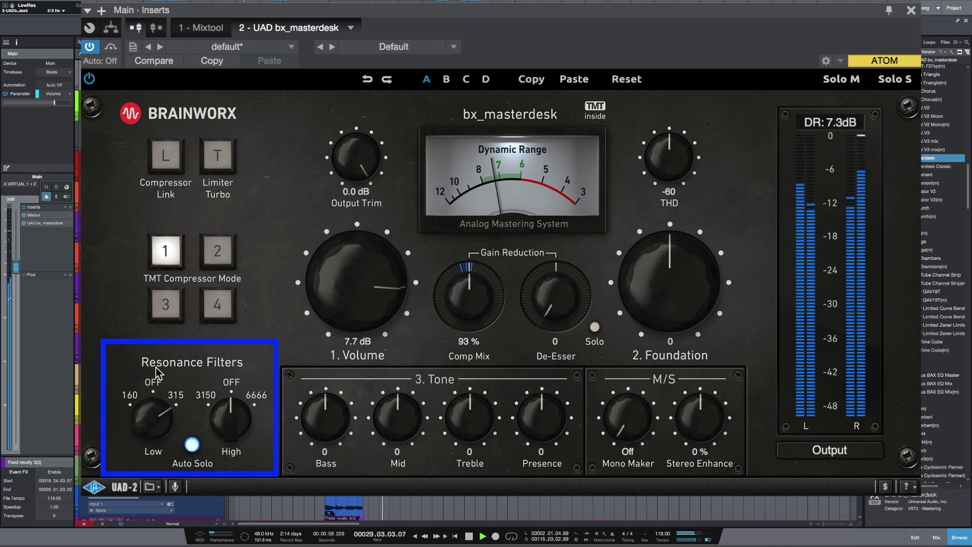
key("space")
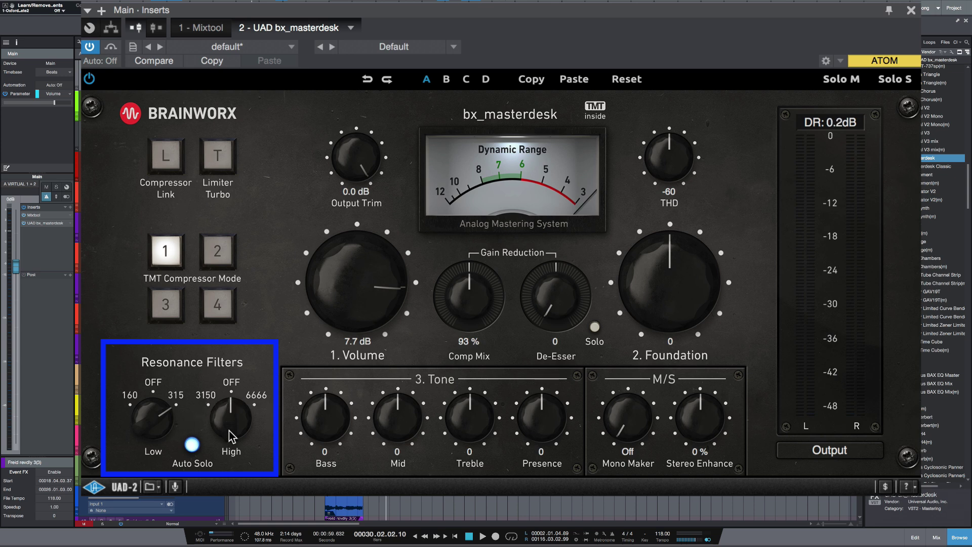
Sweep the High resonance filter up to 6666 Hz, then settle it at 3150 Hz
key("space")
left_click_drag(230, 435, 233, 349)
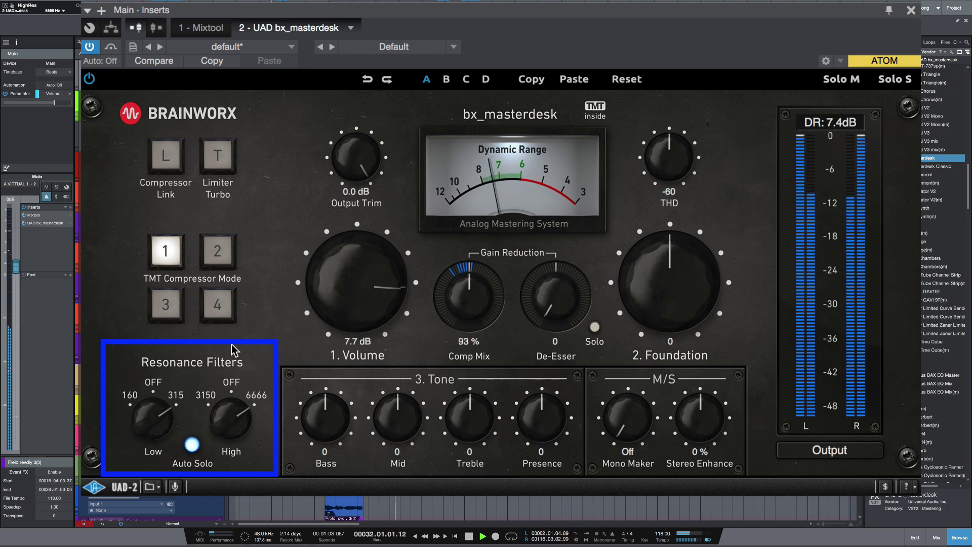
left_click_drag(233, 349, 218, 477)
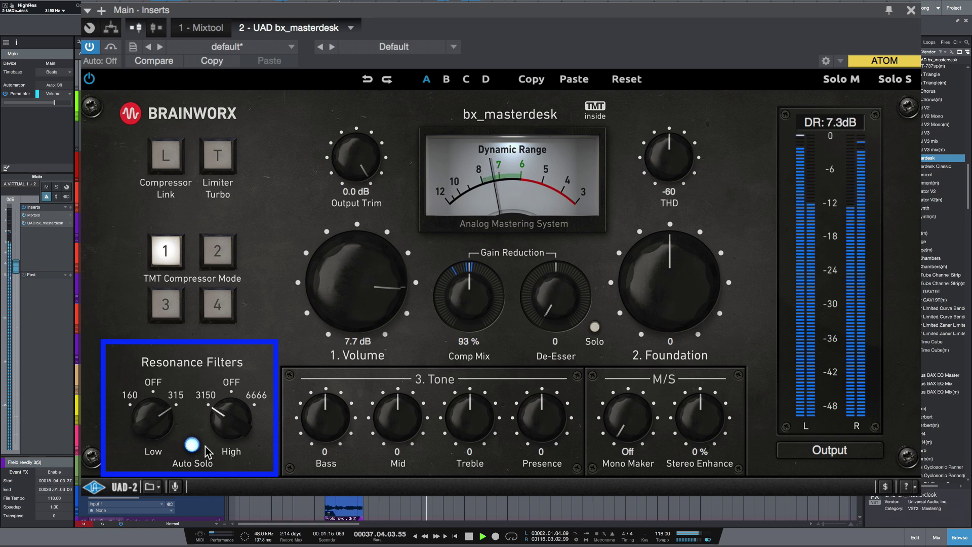
Raise Comp Mix from 93 % to 94 % and THD from -60 to -58
key("space")
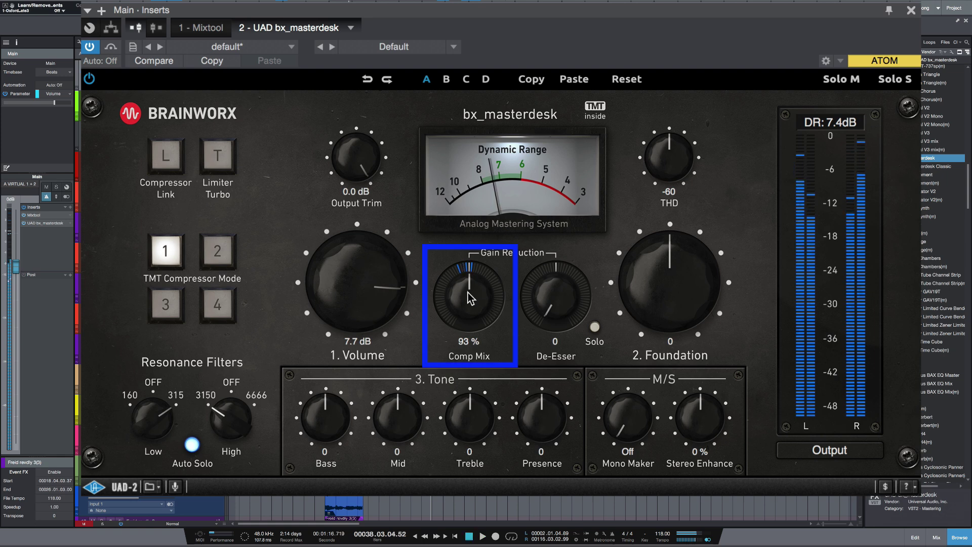
left_click_drag(468, 292, 467, 290)
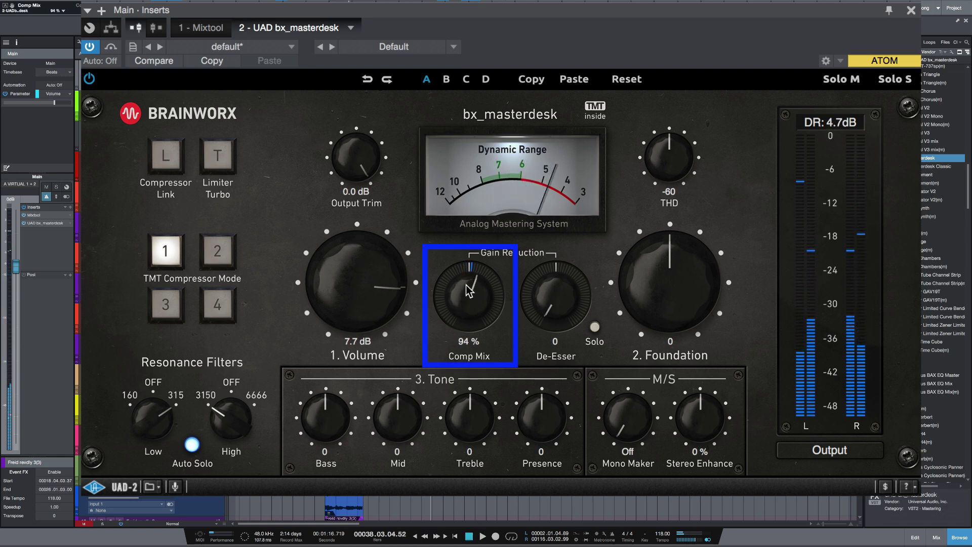
key("space")
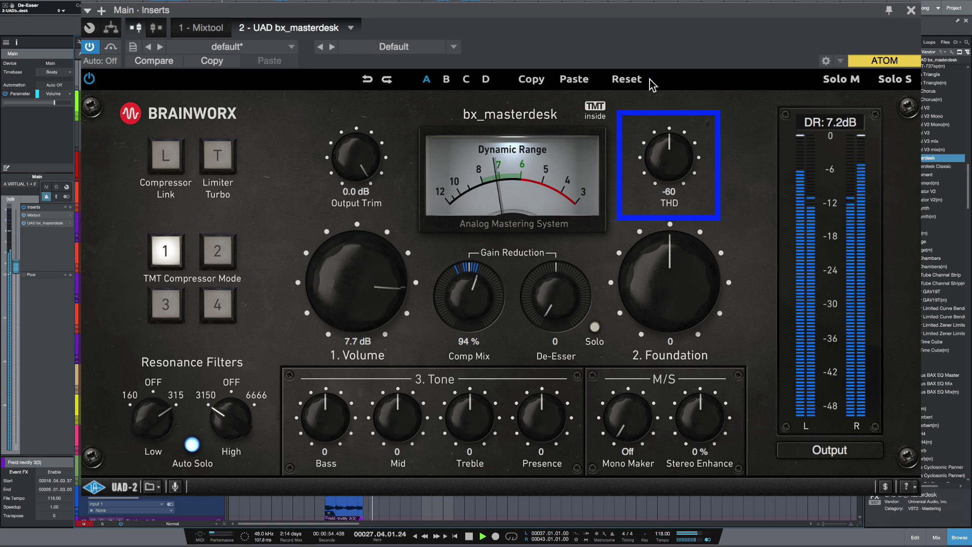
left_click_drag(661, 153, 659, 142)
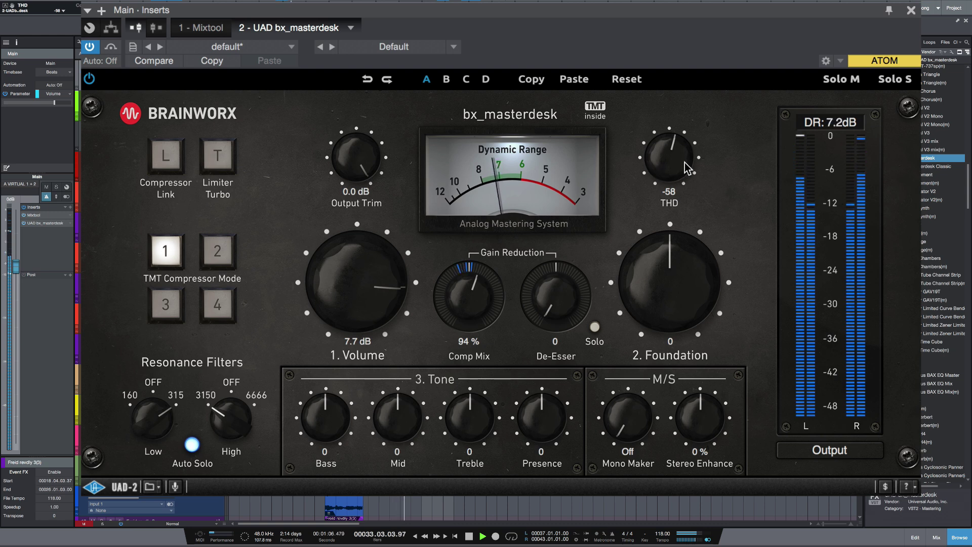
key("space")
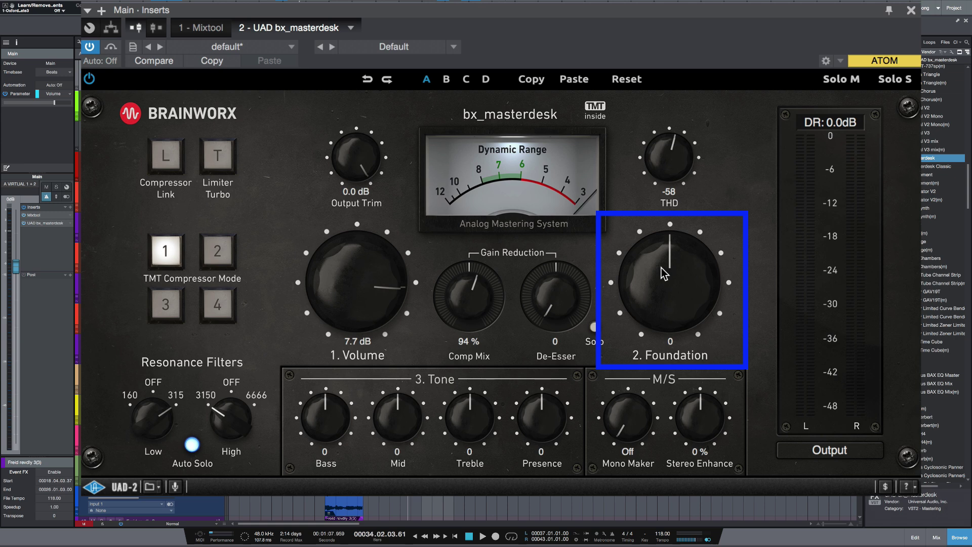
Audition the Foundation tilt during playback, leaving it at 0, then stop
key("space")
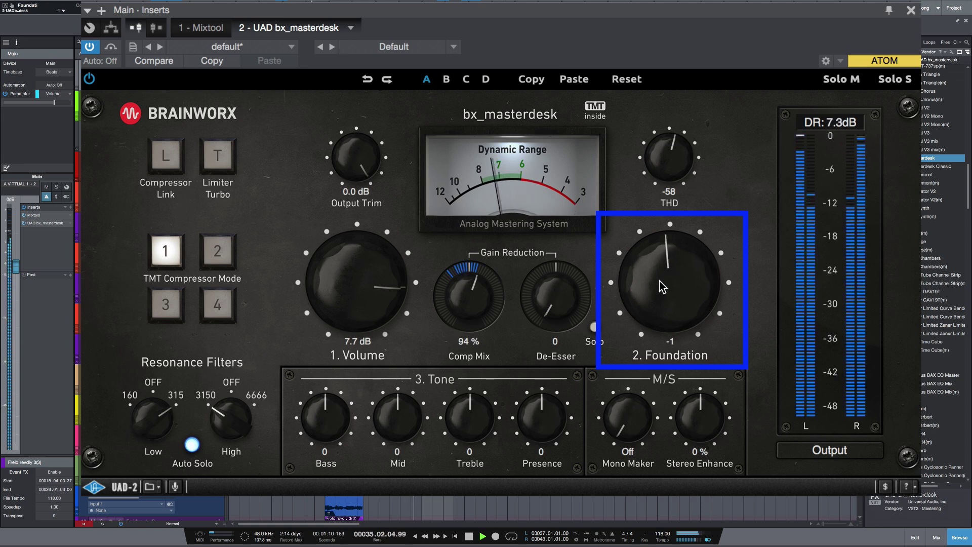
mouse_move(661, 284)
left_mouse_down()
mouse_move(661, 297)
mouse_move(664, 241)
mouse_move(654, 336)
mouse_move(652, 274)
mouse_move(653, 293)
mouse_move(660, 281)
left_mouse_up()
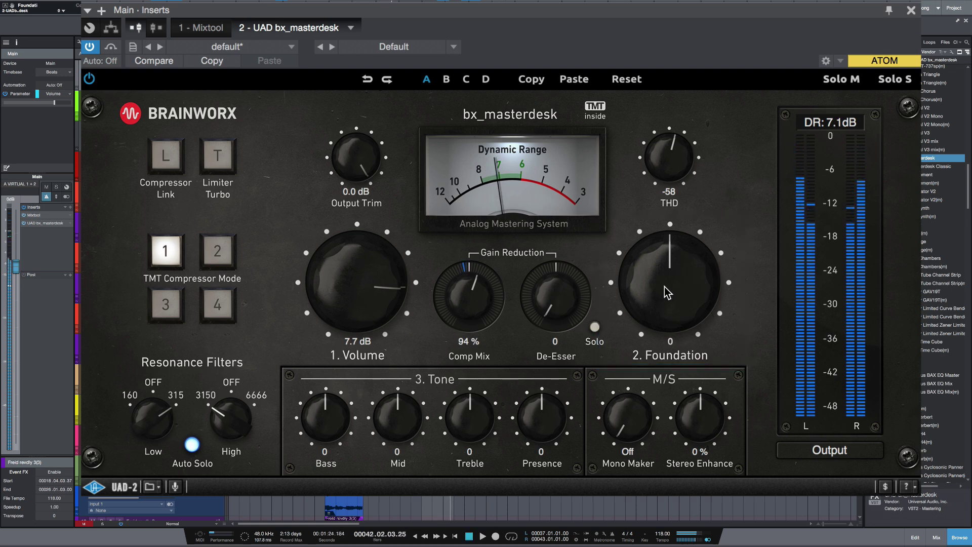
key("space")
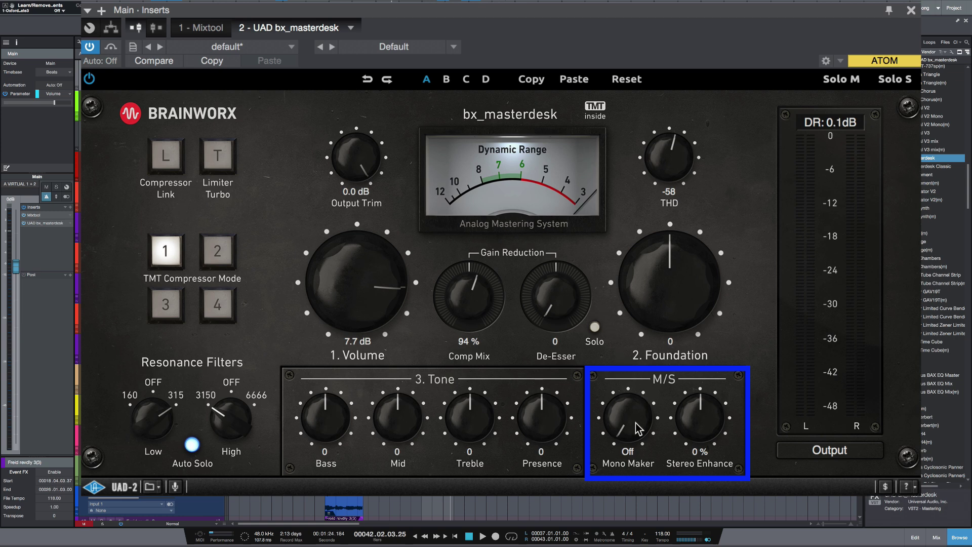
Set the Mono Maker to 93 Hz after sweeping it up and off
left_click_drag(638, 429, 606, 244)
left_click_drag(594, 308, 604, 456)
left_click_drag(628, 427, 611, 375)
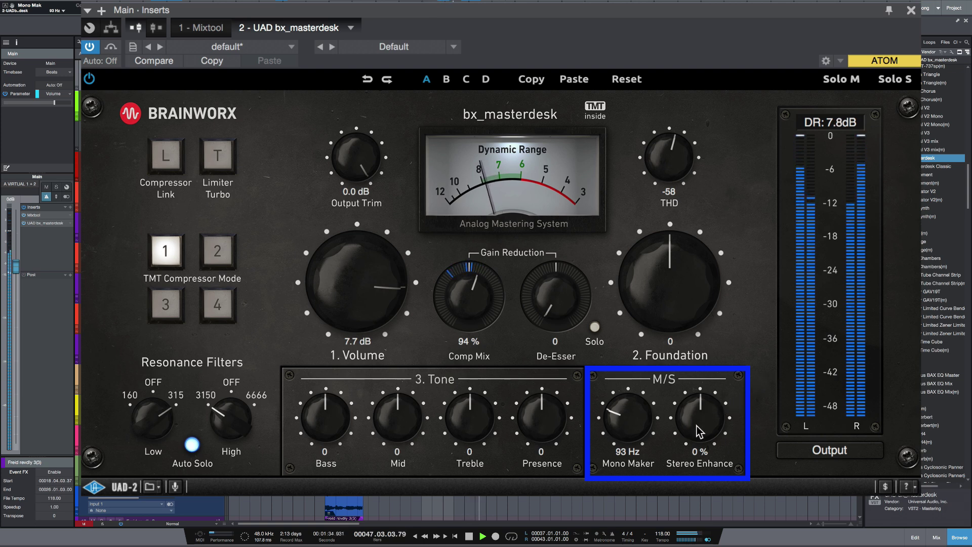
Set Stereo Enhance to 7 % and resume playback
left_click_drag(699, 431, 699, 425)
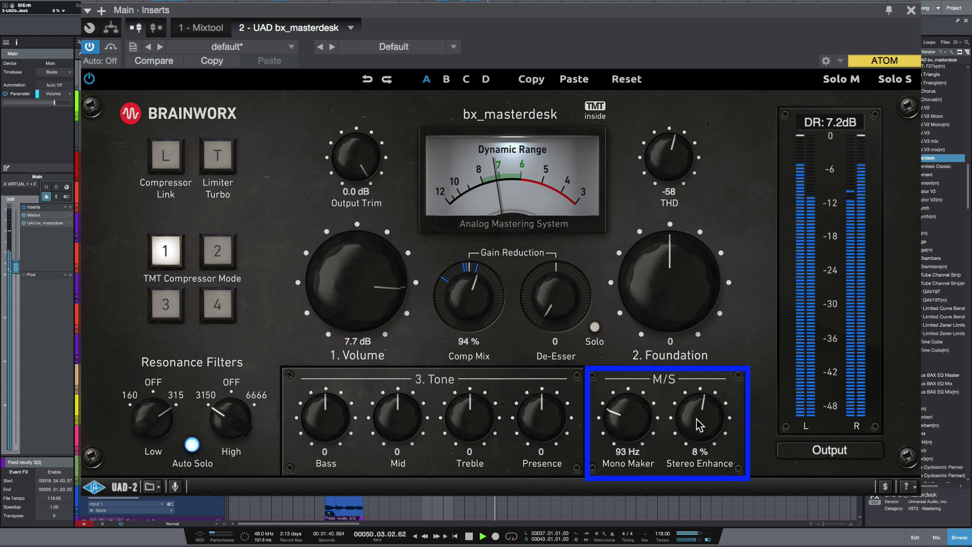
left_click_drag(697, 419, 701, 418)
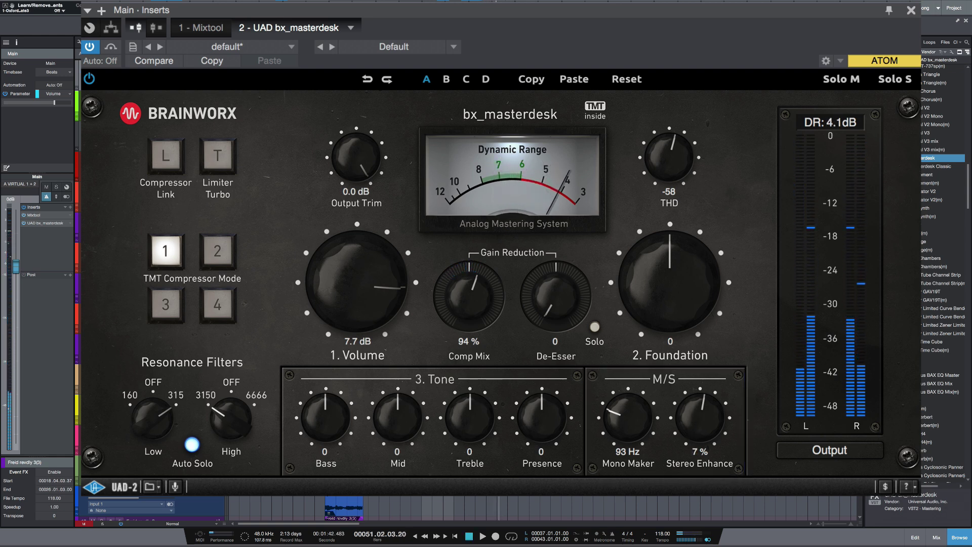
key("space")
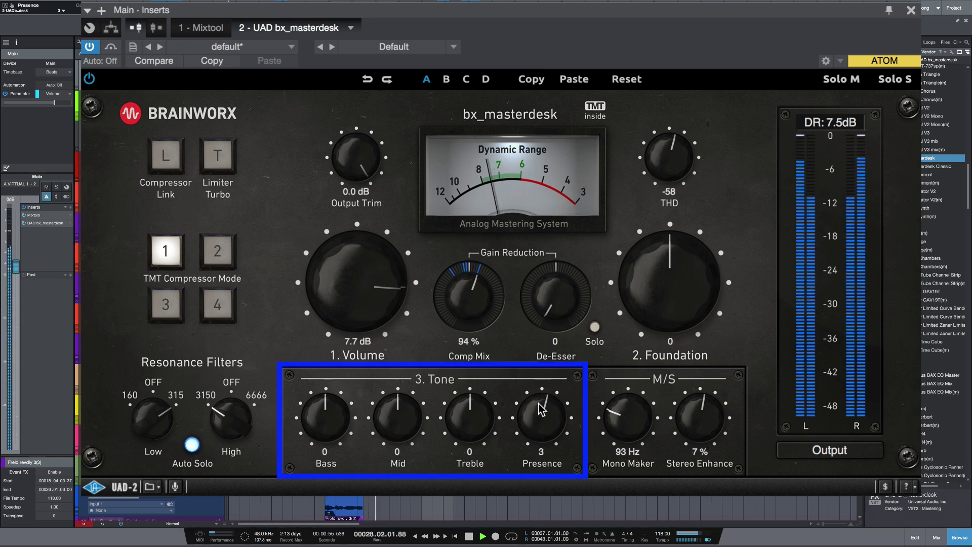
Scroll the Treble knob up to 2, with Presence at 3, then stop playback
scroll(466, 409, "up", 2)
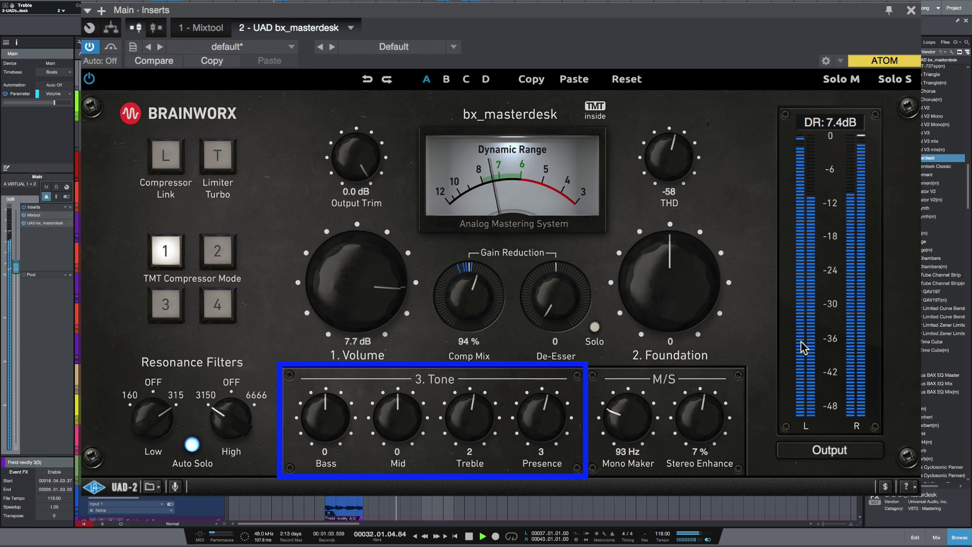
key("space")
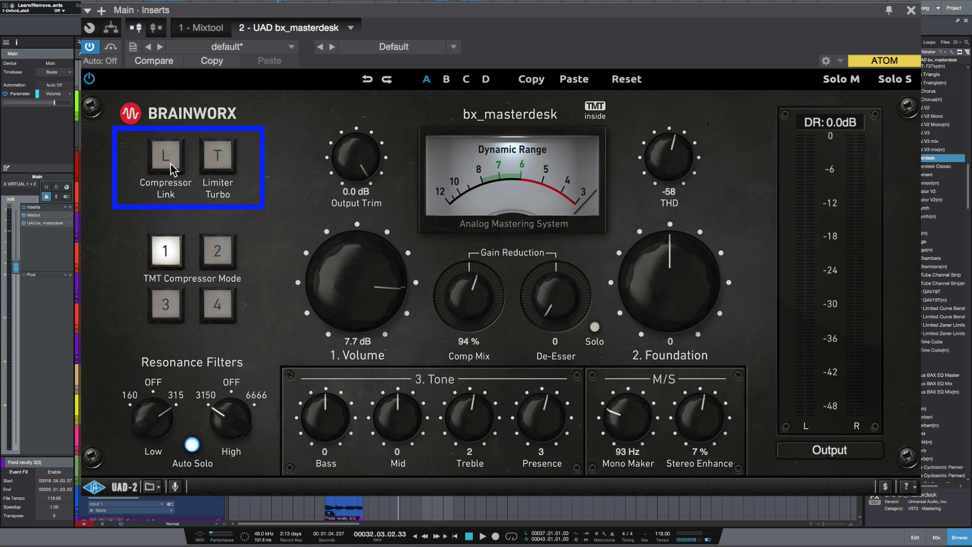
Audition Compressor Link switched on during playback, then turn it back off
left_click(166, 155)
key("space")
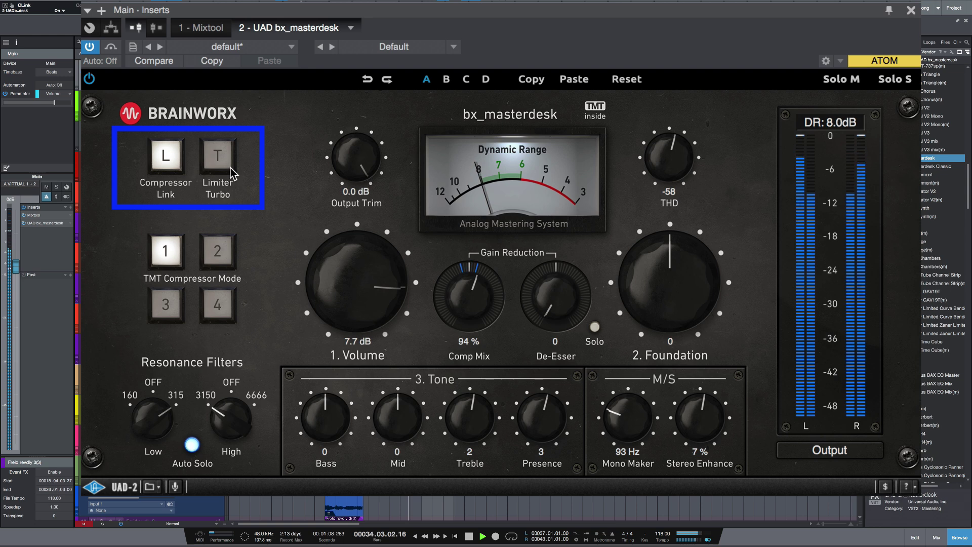
left_click(167, 157)
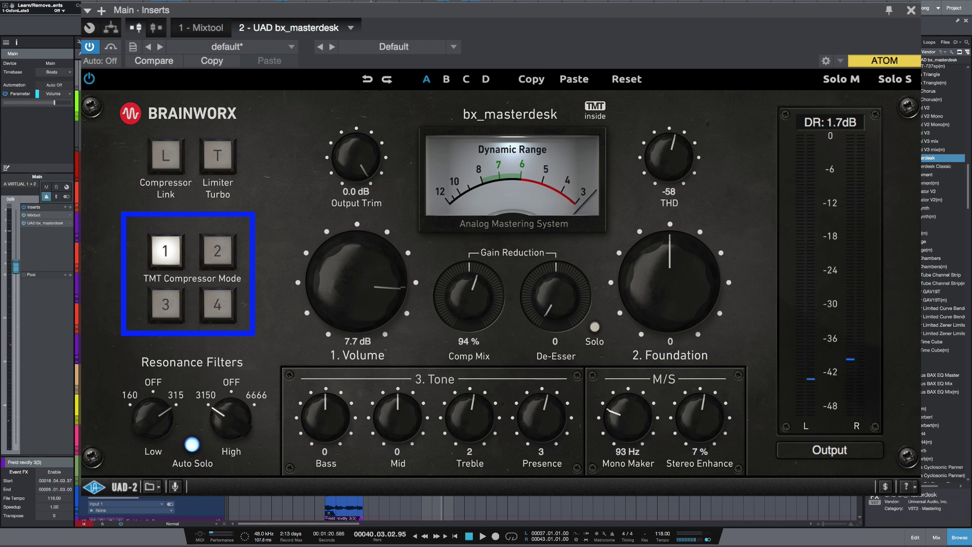
Cycle TMT Compressor Mode through 2, 3 and 4 while playing, ending on mode 1
key("space")
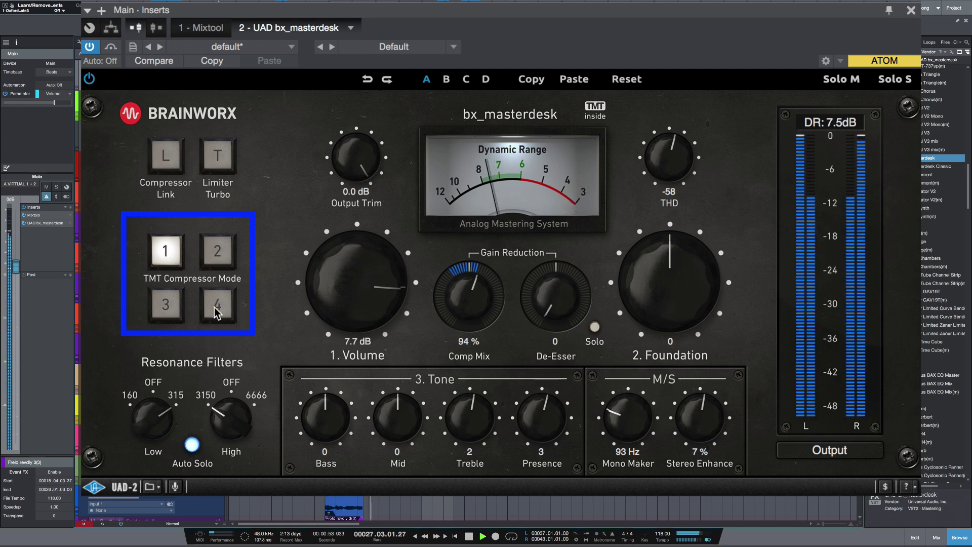
left_click(217, 254)
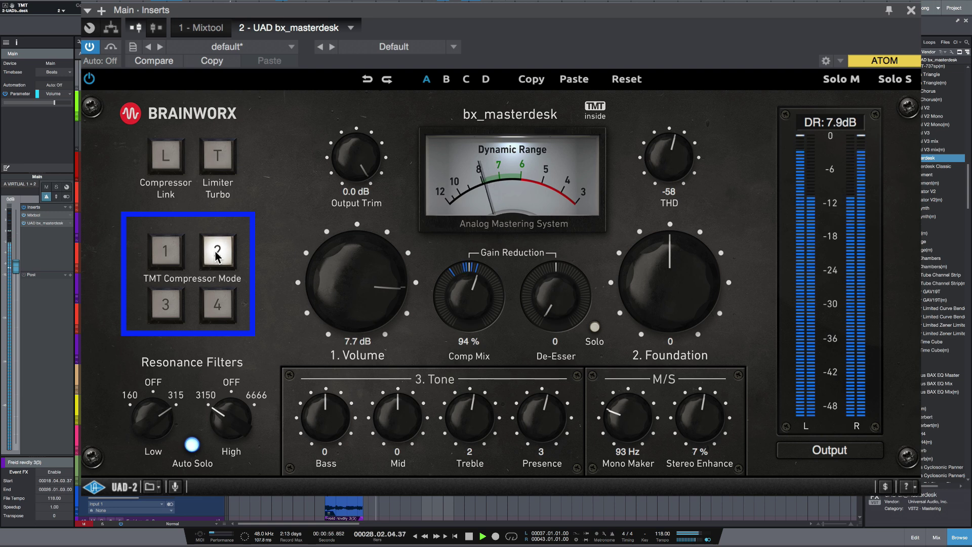
left_click(165, 307)
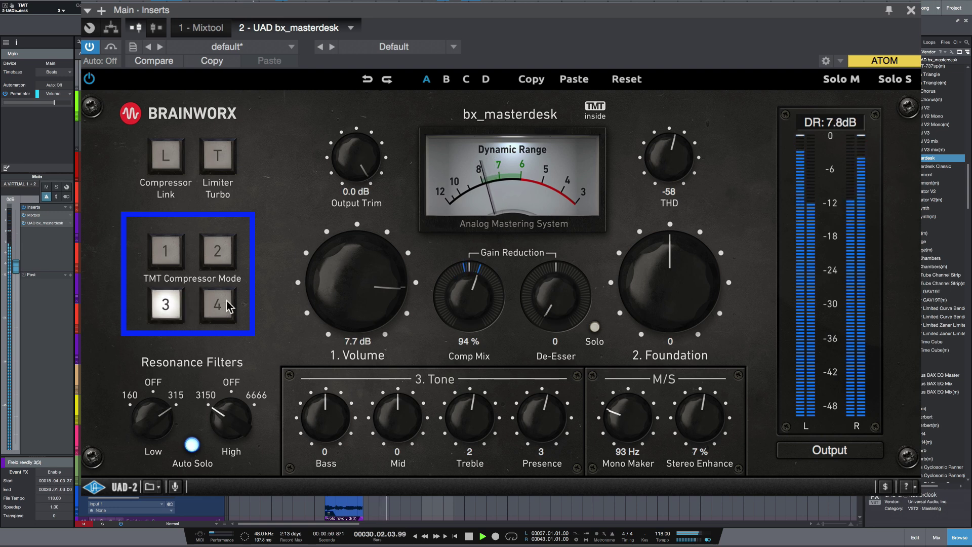
left_click(215, 314)
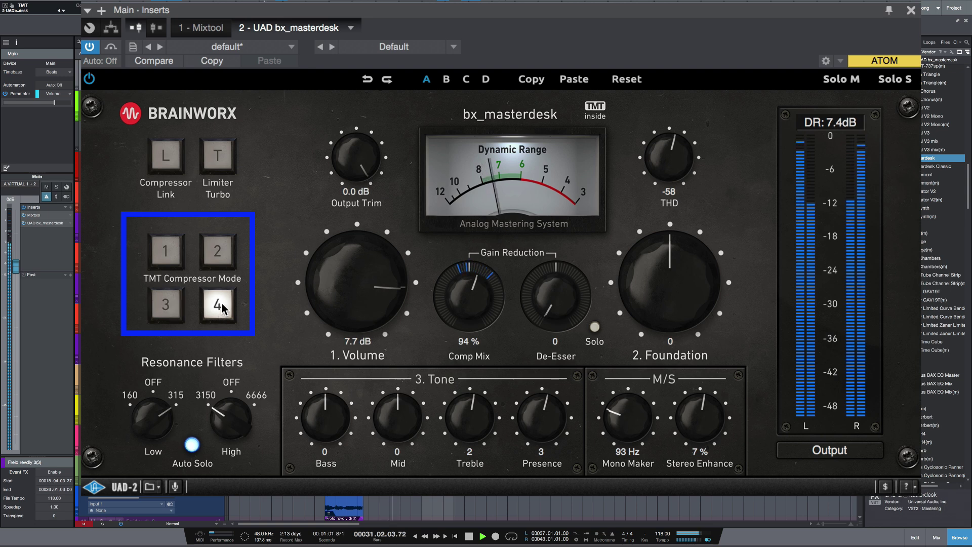
left_click(161, 261)
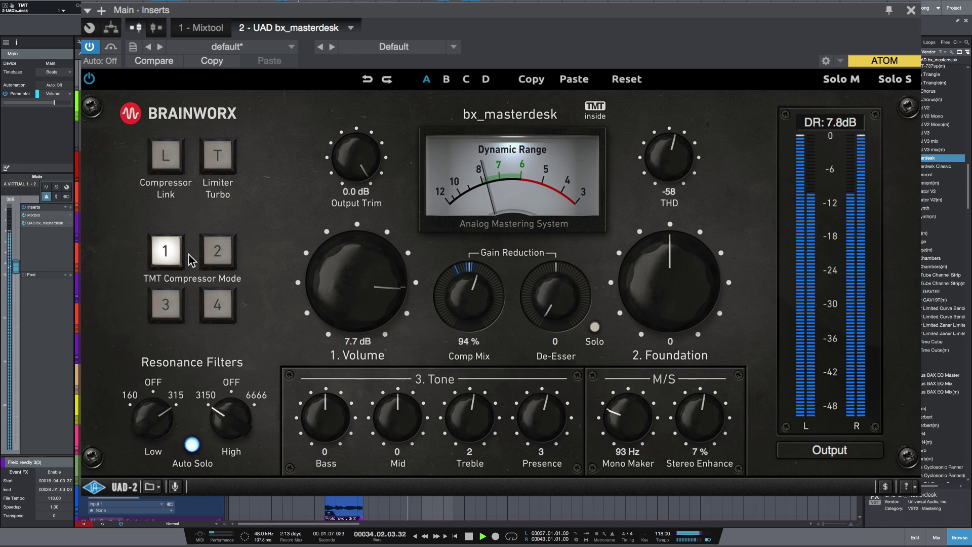
Bypass and re-enable bx_masterdesk, then shrink it to a small floating window
left_click(110, 47)
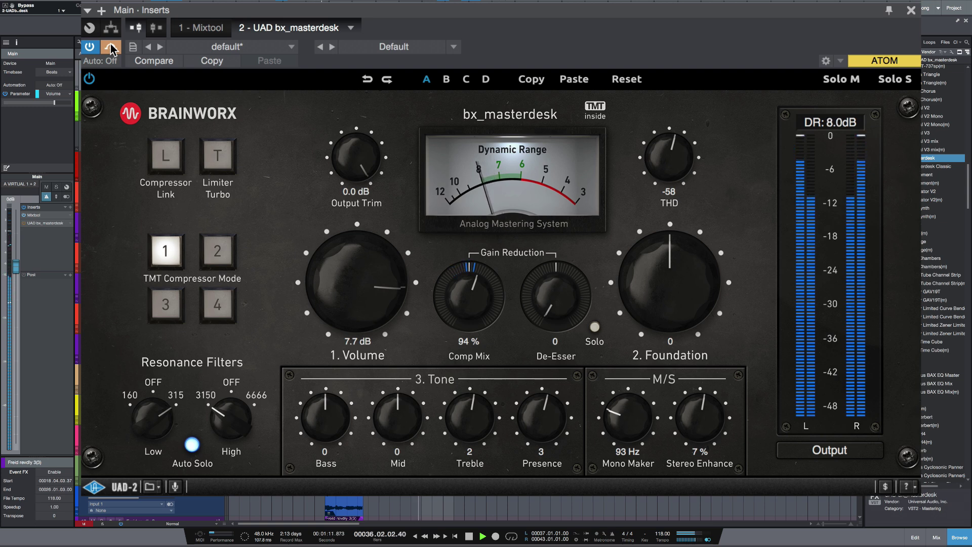
left_click(110, 47)
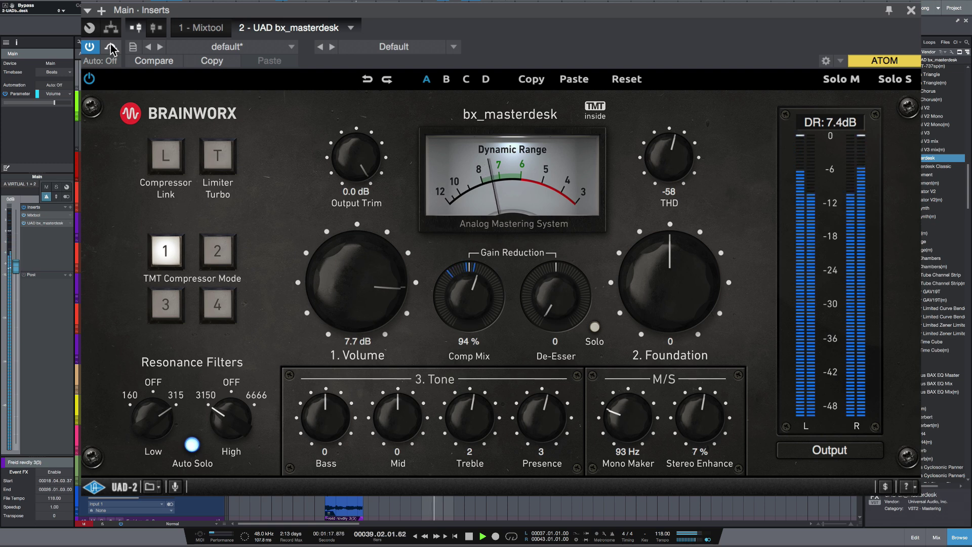
left_click(110, 48)
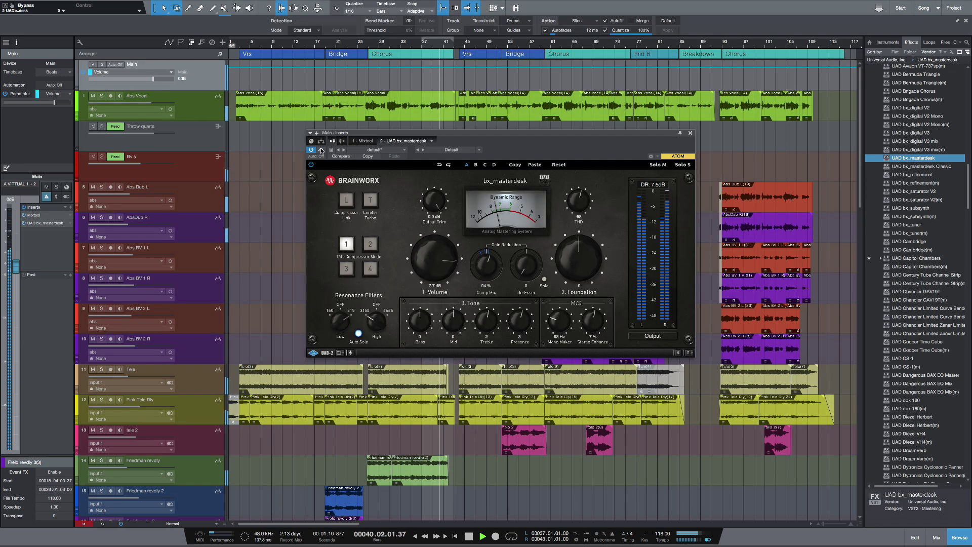